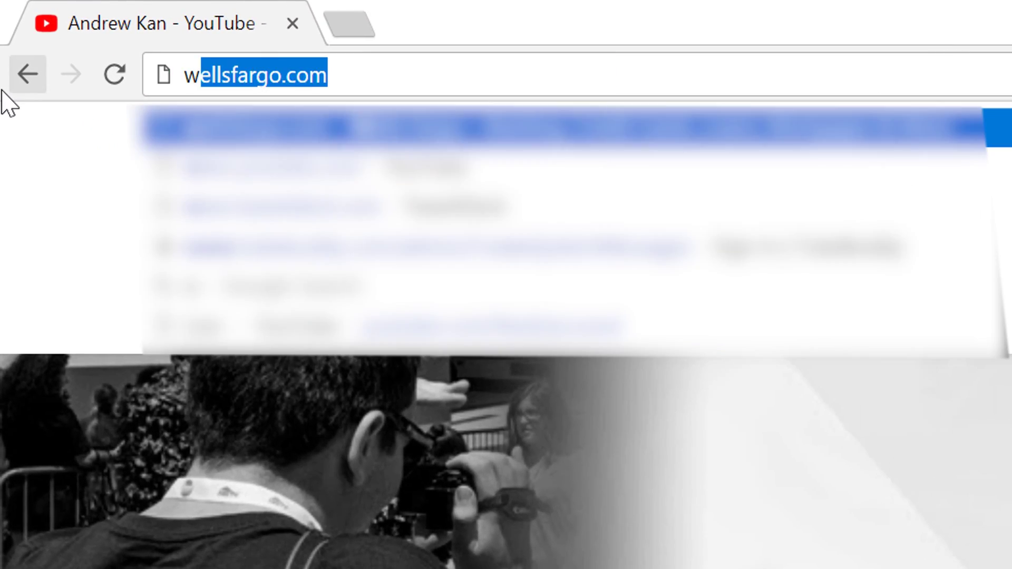
pyautogui.write('ww.ju')
pyautogui.press('Return')
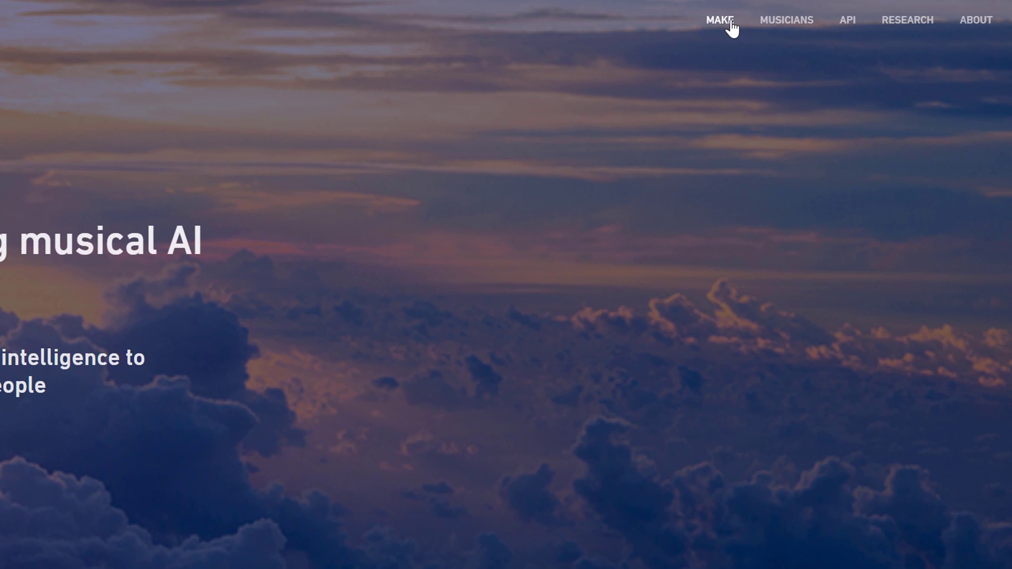
pyautogui.click(731, 27)
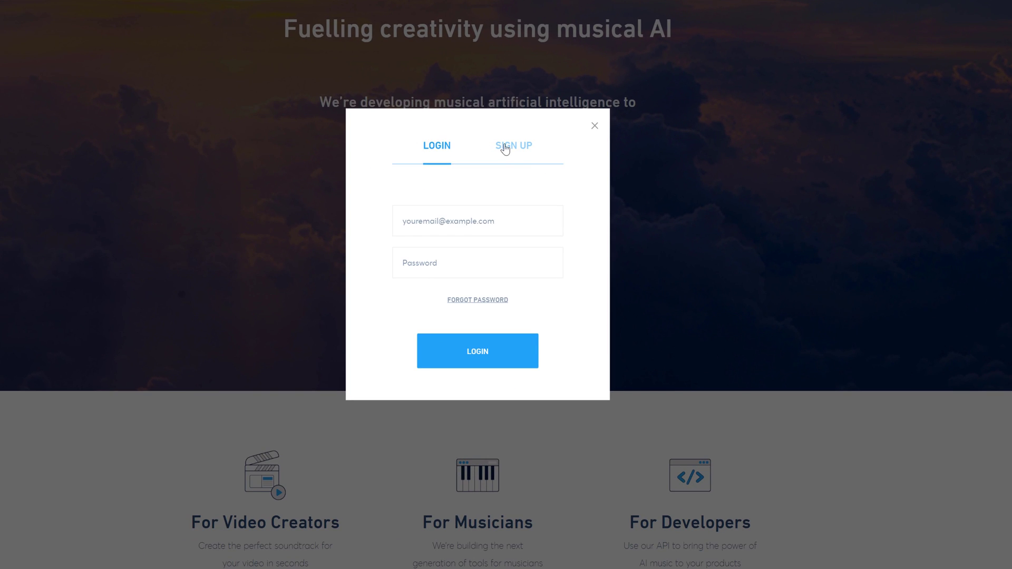
pyautogui.click(505, 148)
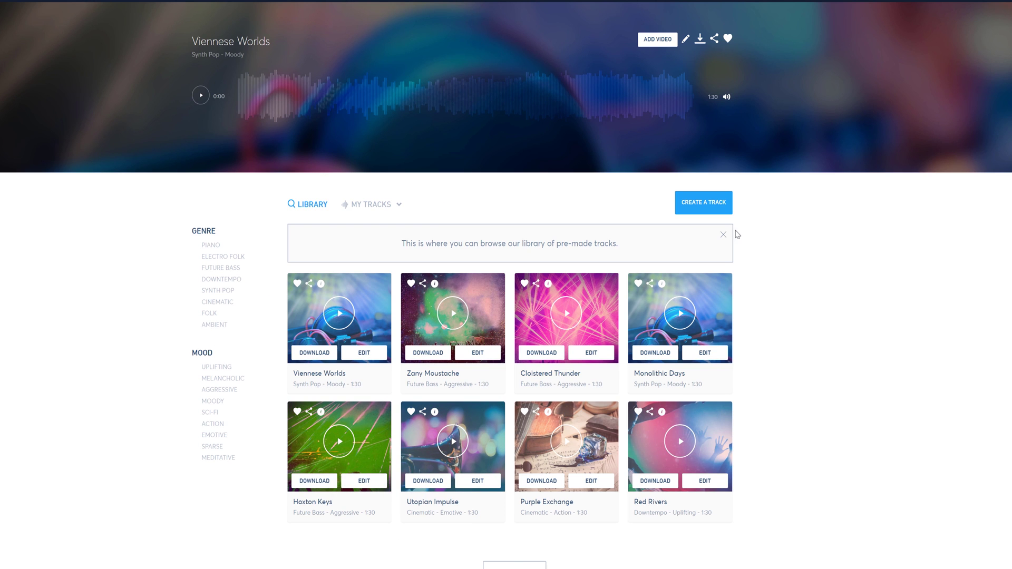
# Open a new track, toggle climax on and off, and try Piano through Ambient genres
pyautogui.click(714, 210)
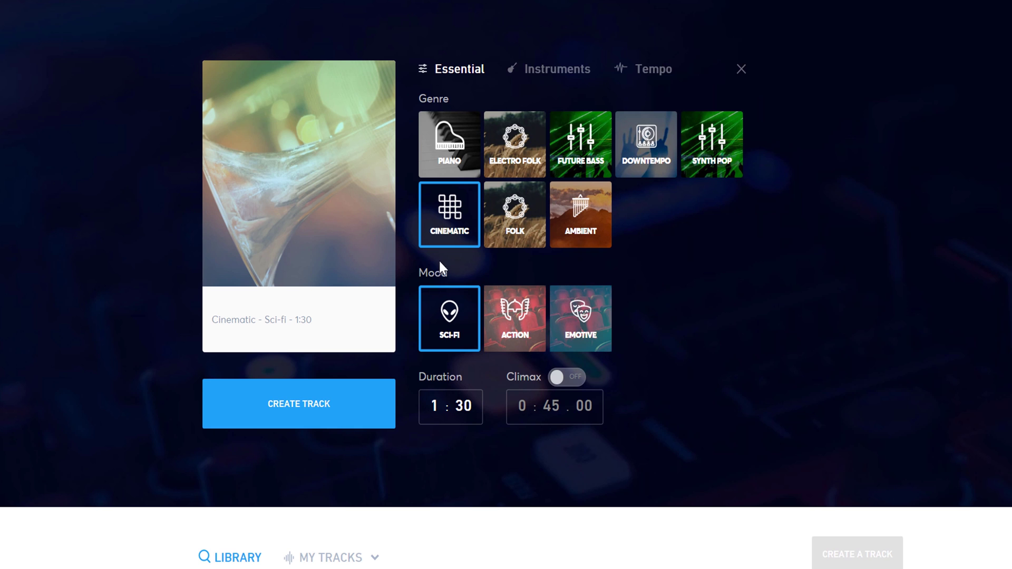
pyautogui.click(565, 378)
pyautogui.click(565, 379)
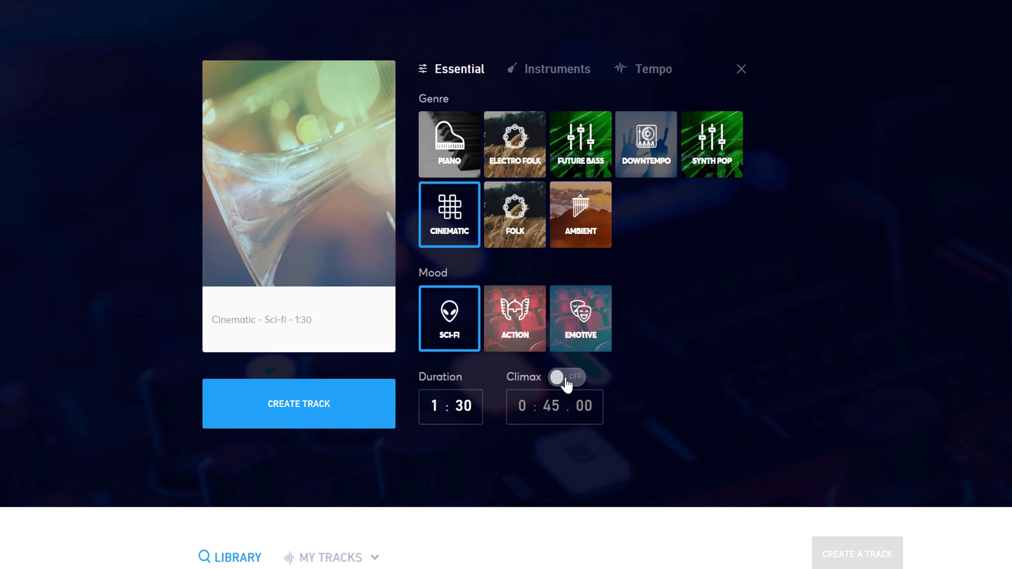
pyautogui.click(447, 144)
pyautogui.click(516, 148)
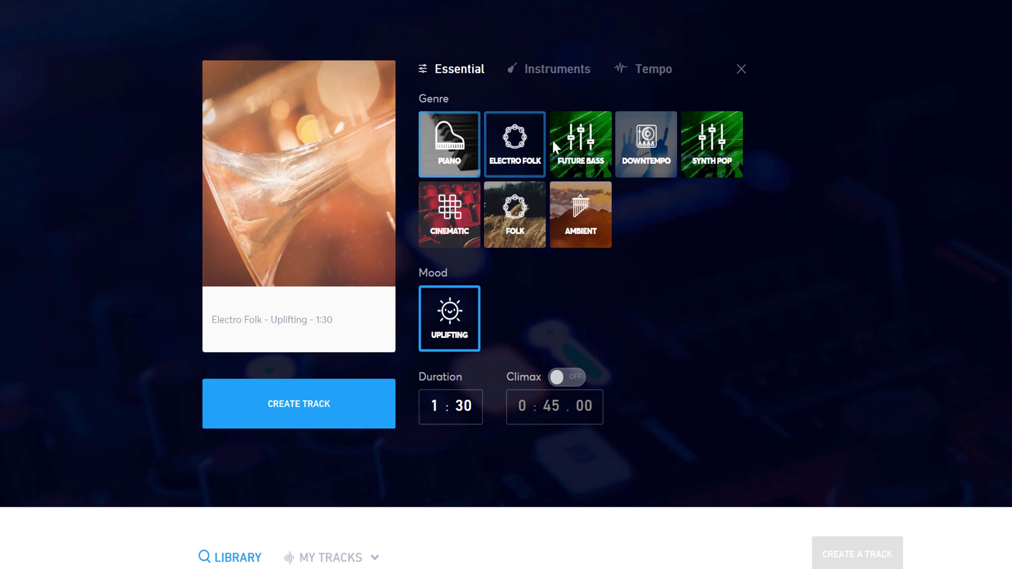
pyautogui.click(580, 153)
pyautogui.click(651, 155)
pyautogui.click(709, 150)
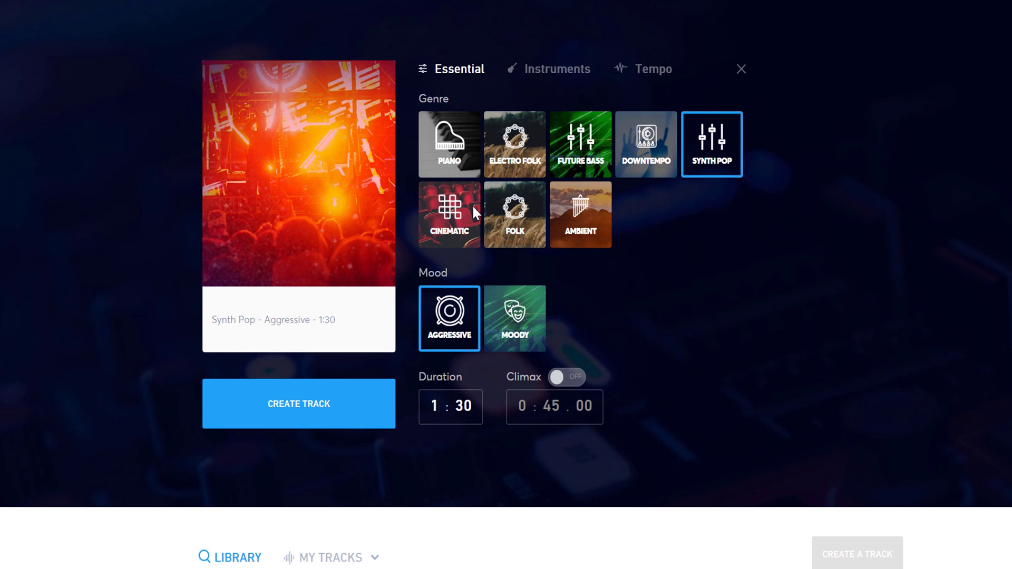
pyautogui.click(474, 210)
pyautogui.click(519, 219)
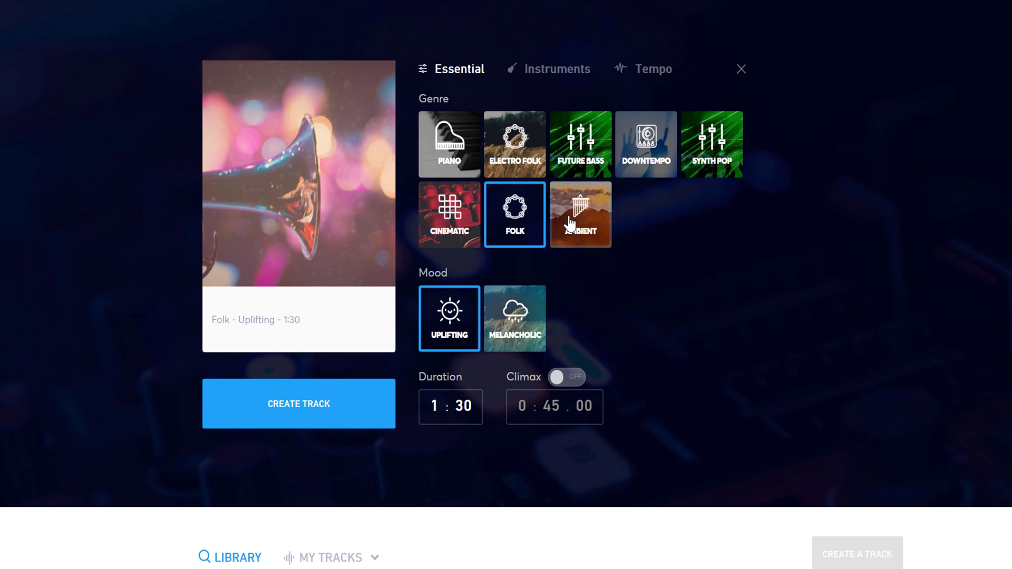
pyautogui.click(570, 224)
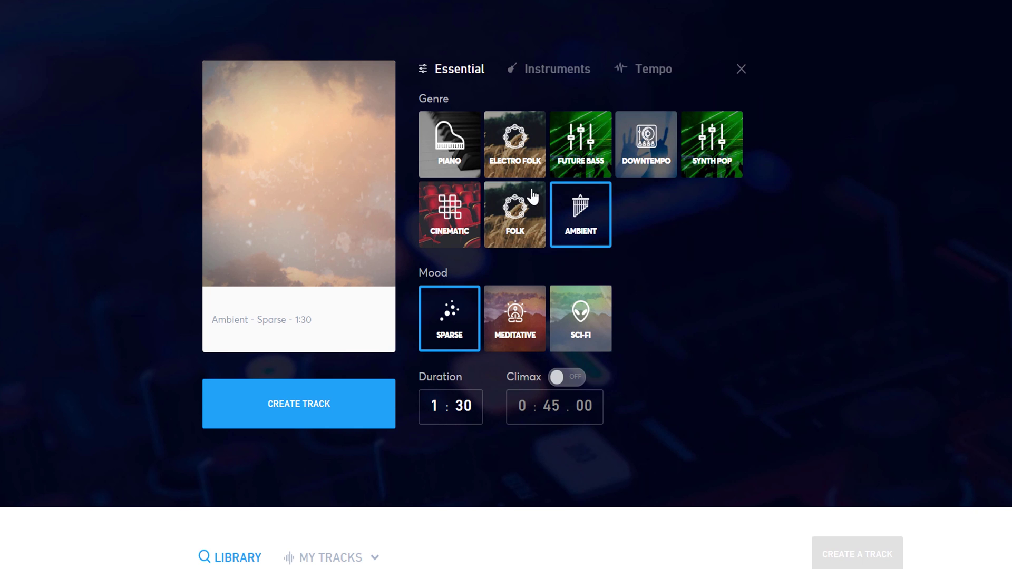
# Compare more genres and moods, settling on Piano genre with an Uplifting mood
pyautogui.click(453, 146)
pyautogui.click(508, 148)
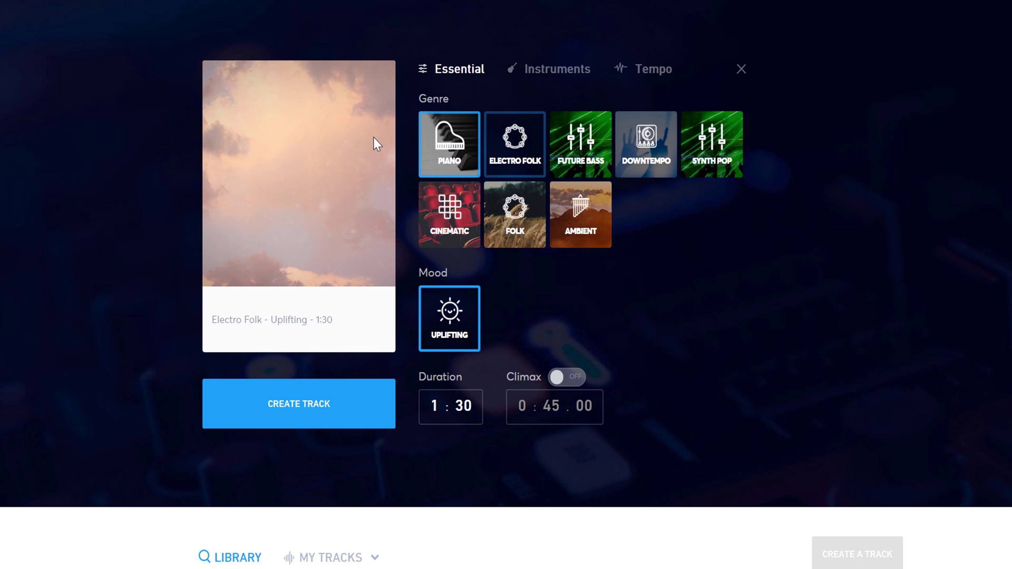
pyautogui.click(516, 233)
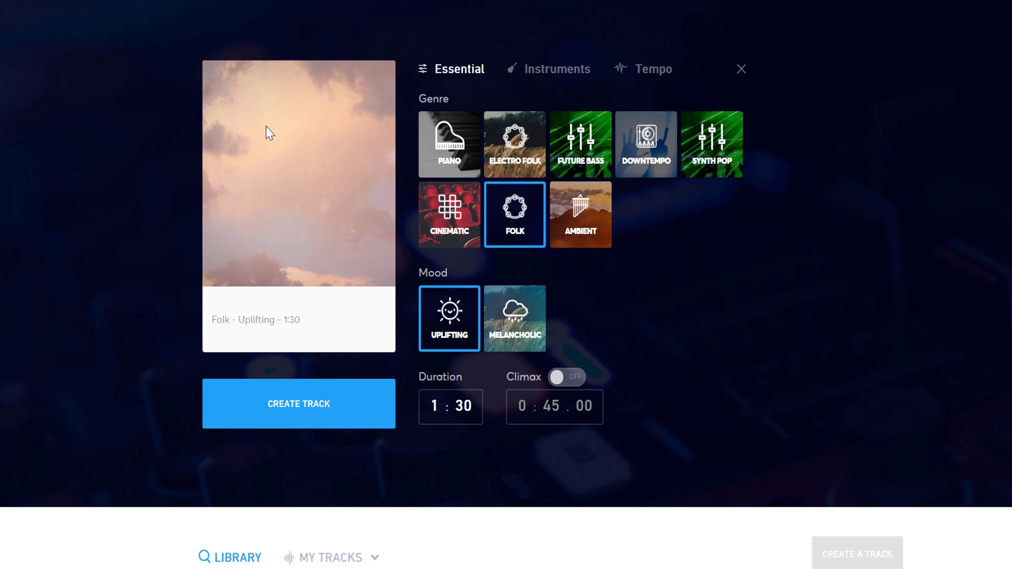
pyautogui.click(432, 227)
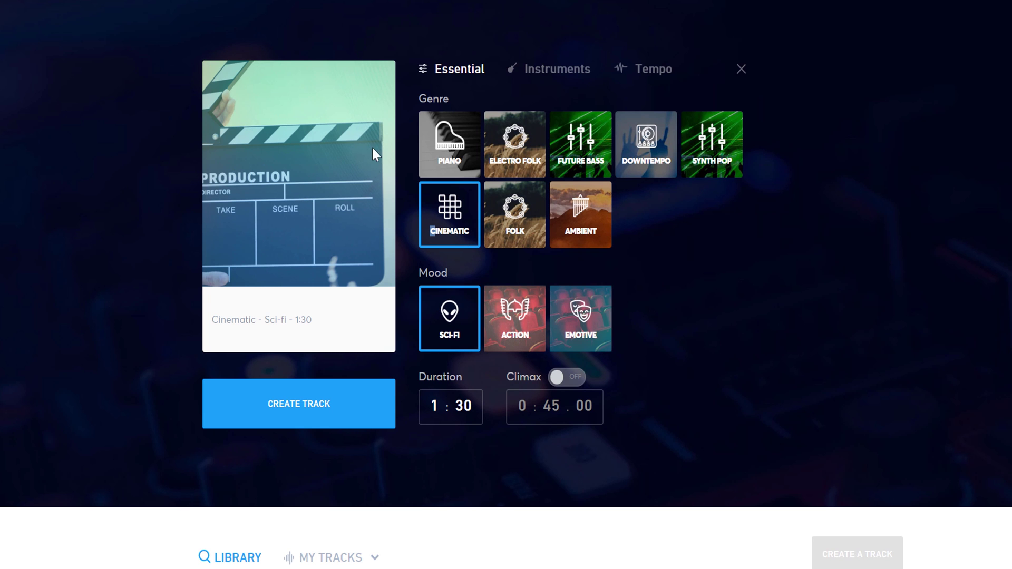
pyautogui.click(514, 330)
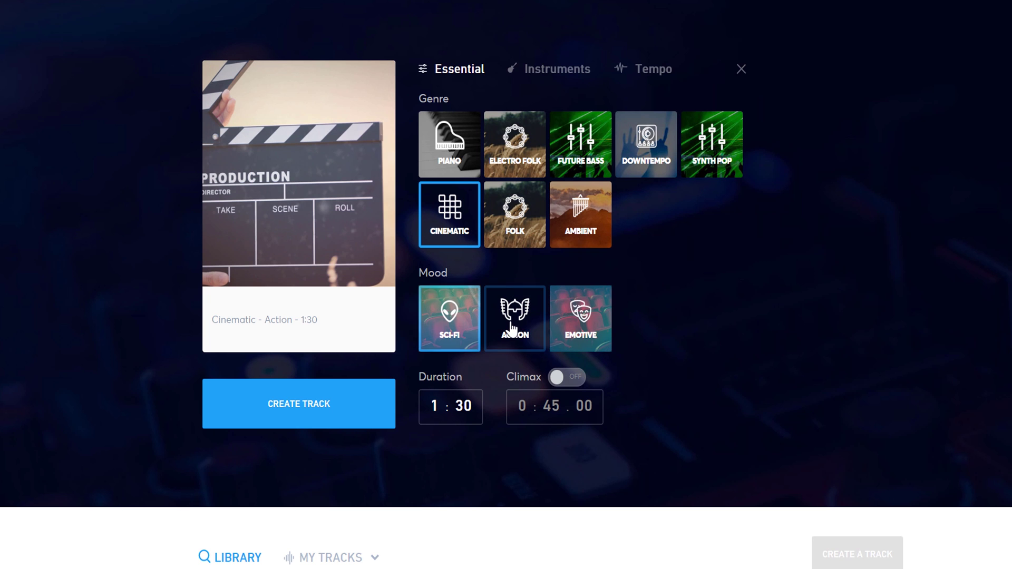
pyautogui.click(573, 336)
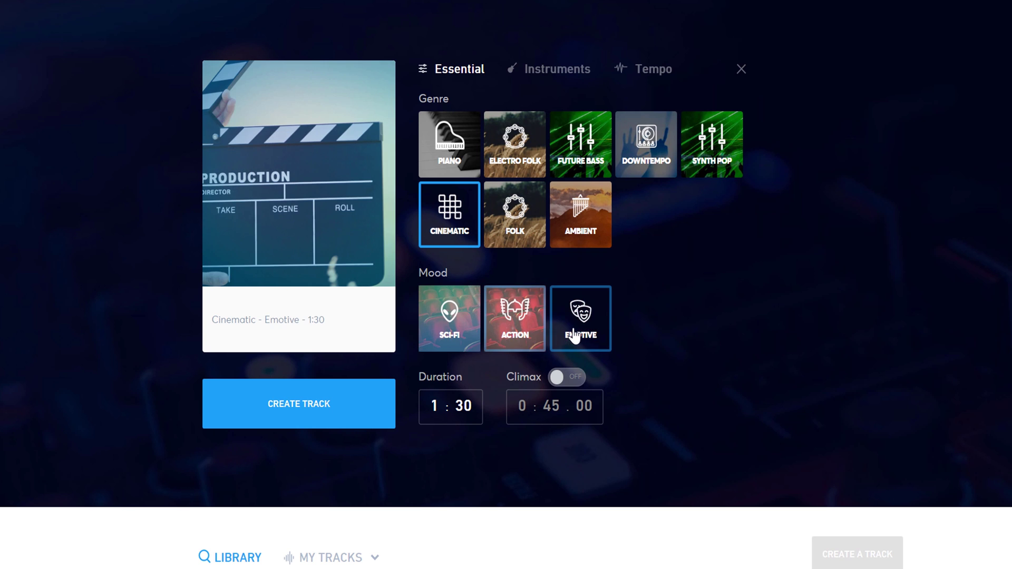
pyautogui.click(440, 158)
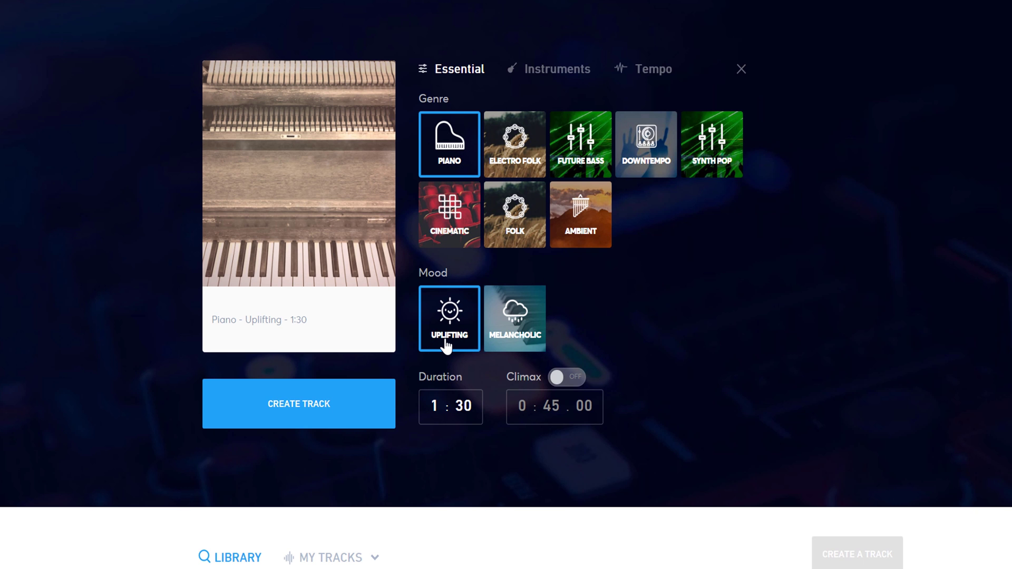
pyautogui.click(508, 323)
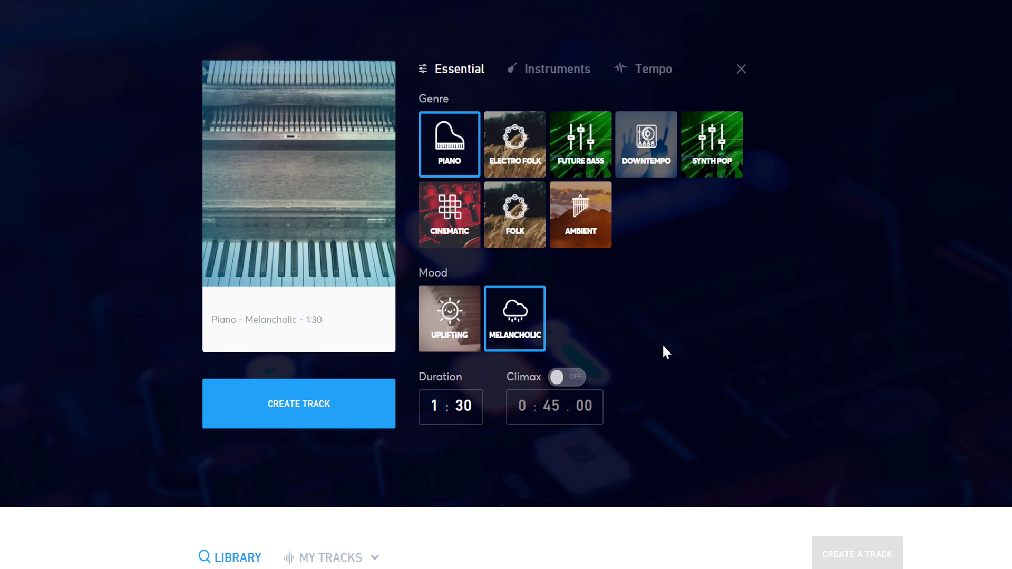
pyautogui.click(464, 309)
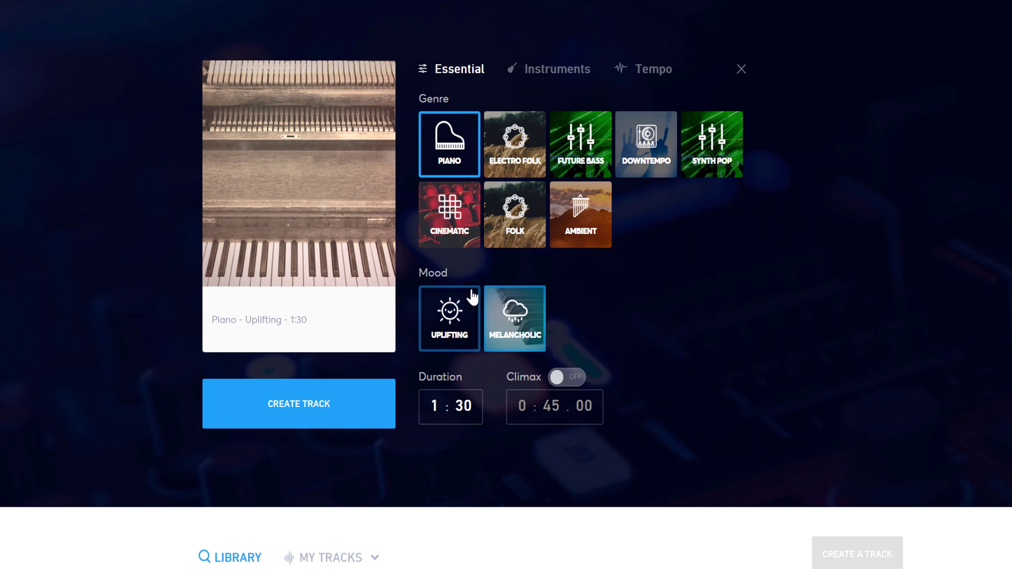
# Set the track duration to 5:00
pyautogui.click(432, 416)
pyautogui.click(466, 416)
pyautogui.write('1')
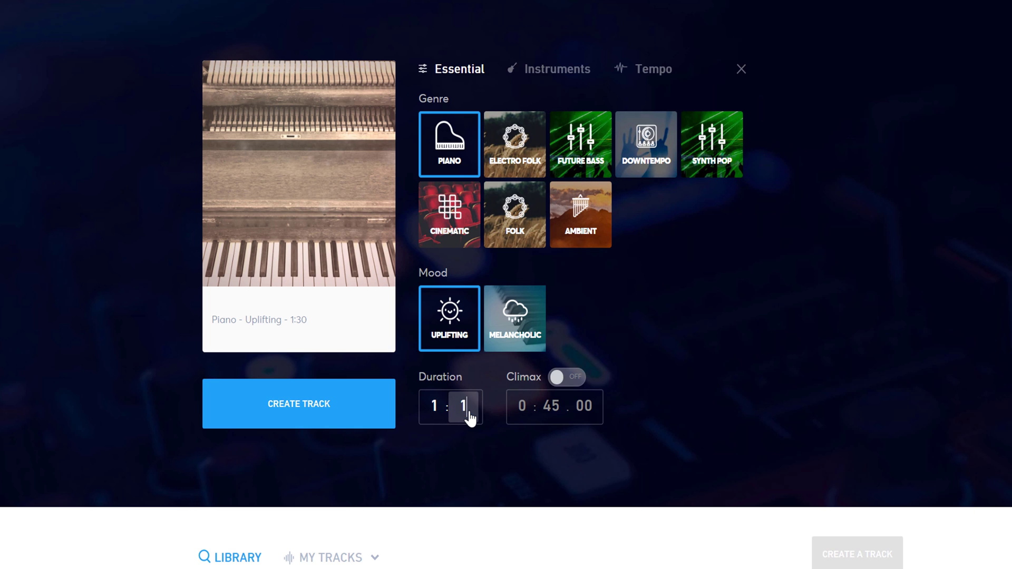
pyautogui.write('7')
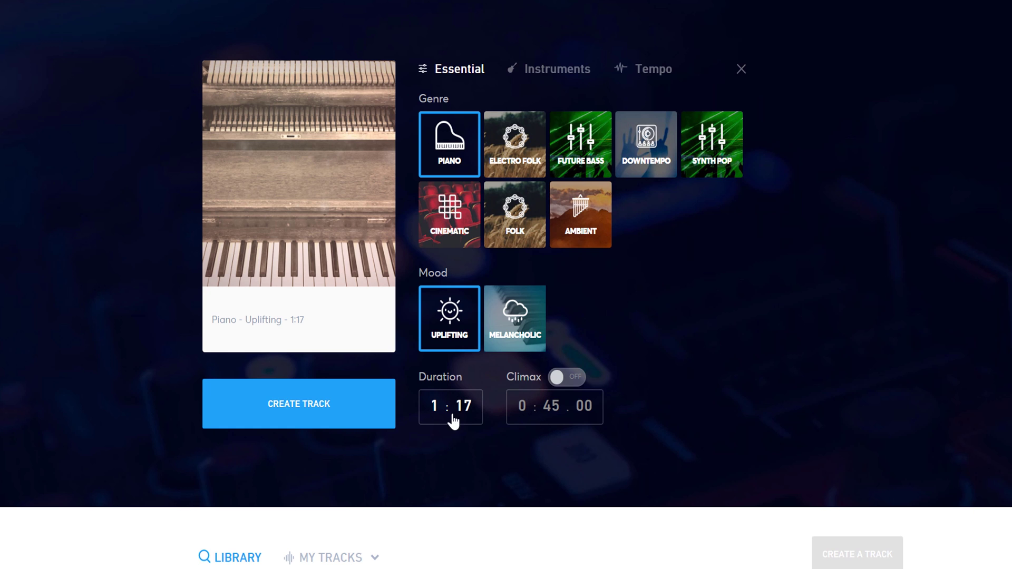
pyautogui.click(433, 413)
pyautogui.write('5')
pyautogui.click(479, 416)
pyautogui.click(496, 430)
pyautogui.write('8')
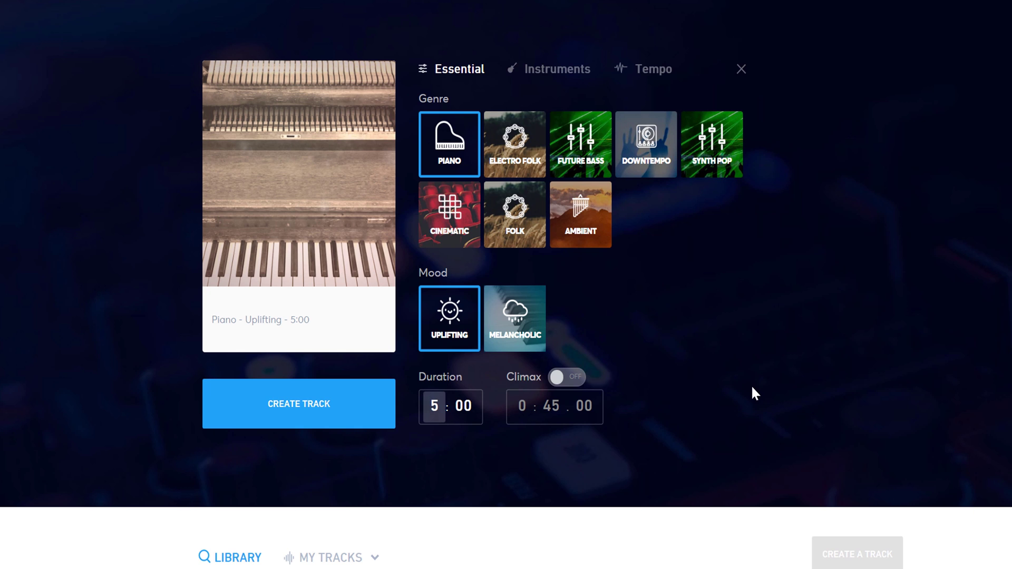
# Enter a 0:49.17 climax time, then switch the climax option off
pyautogui.click(569, 379)
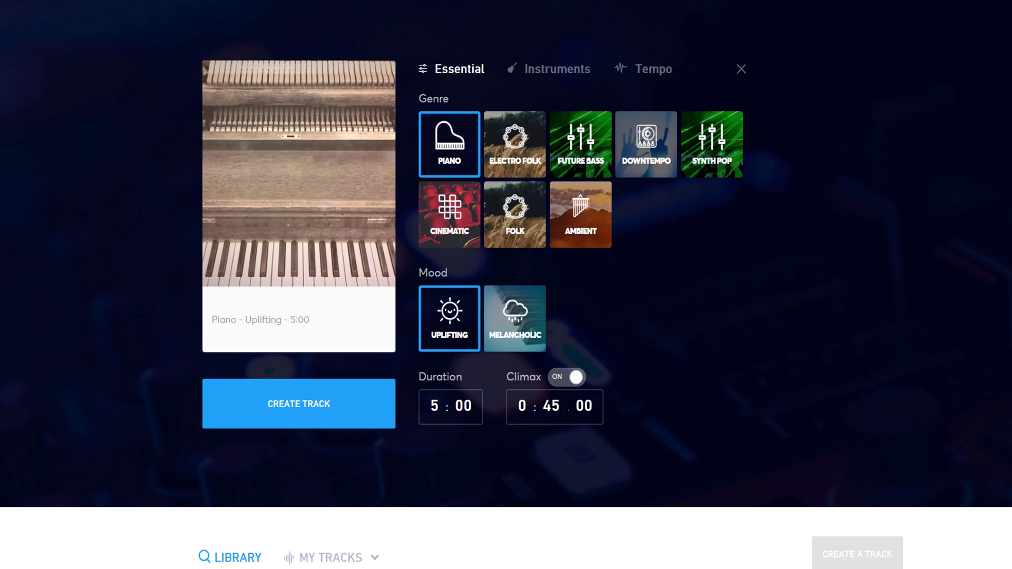
pyautogui.click(559, 420)
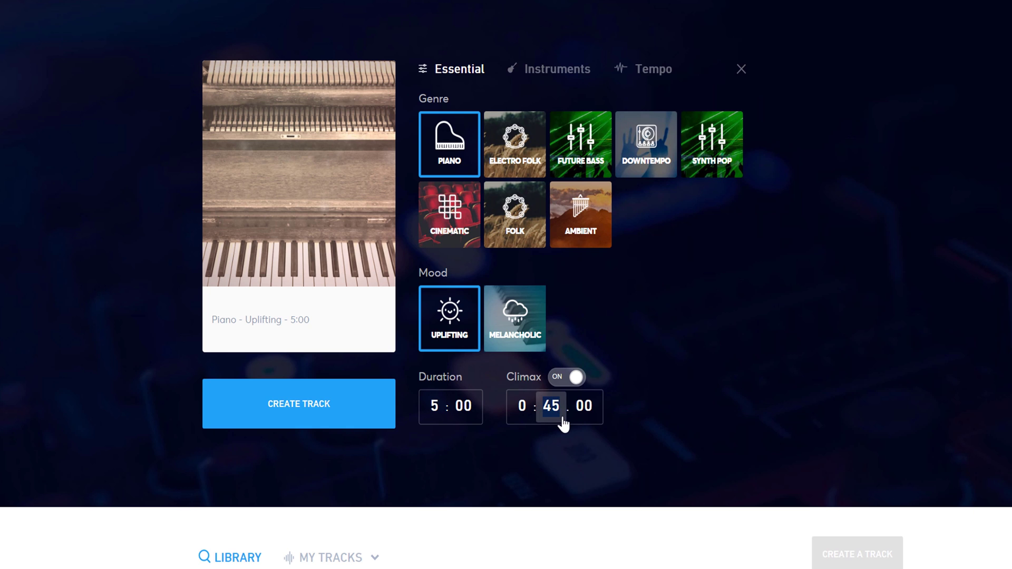
pyautogui.write('4')
pyautogui.click(594, 412)
pyautogui.write('17')
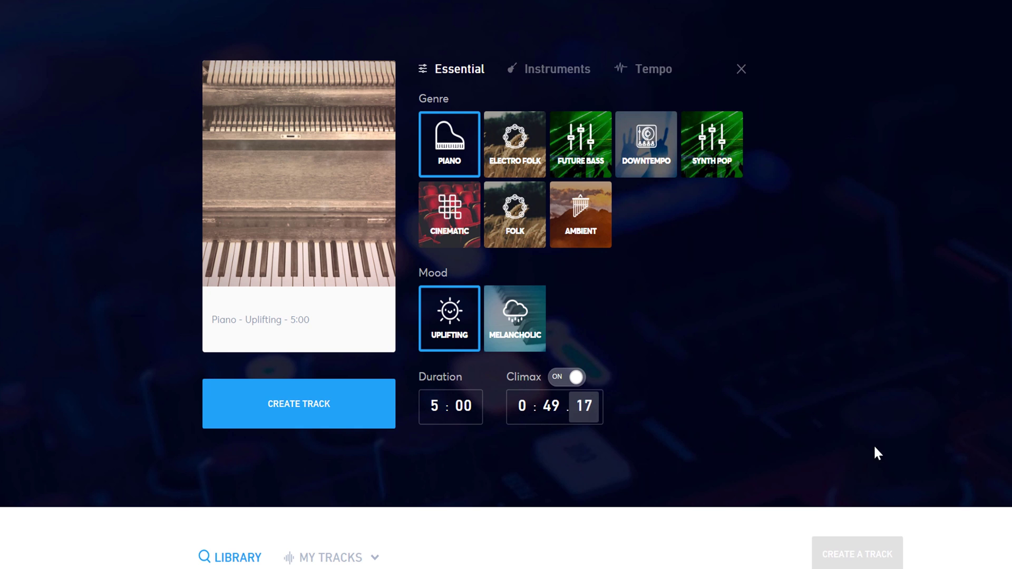
pyautogui.click(837, 506)
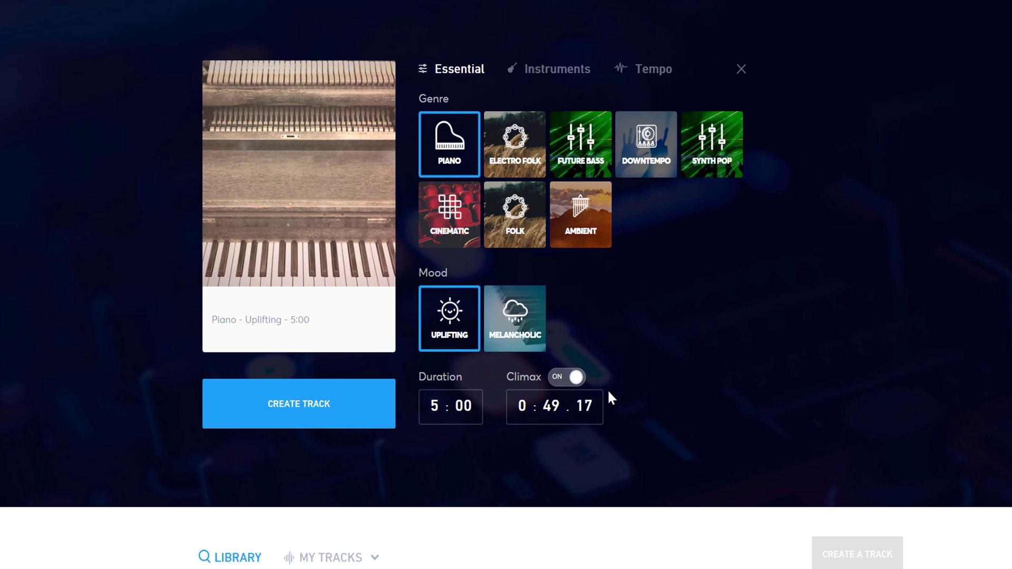
pyautogui.click(566, 377)
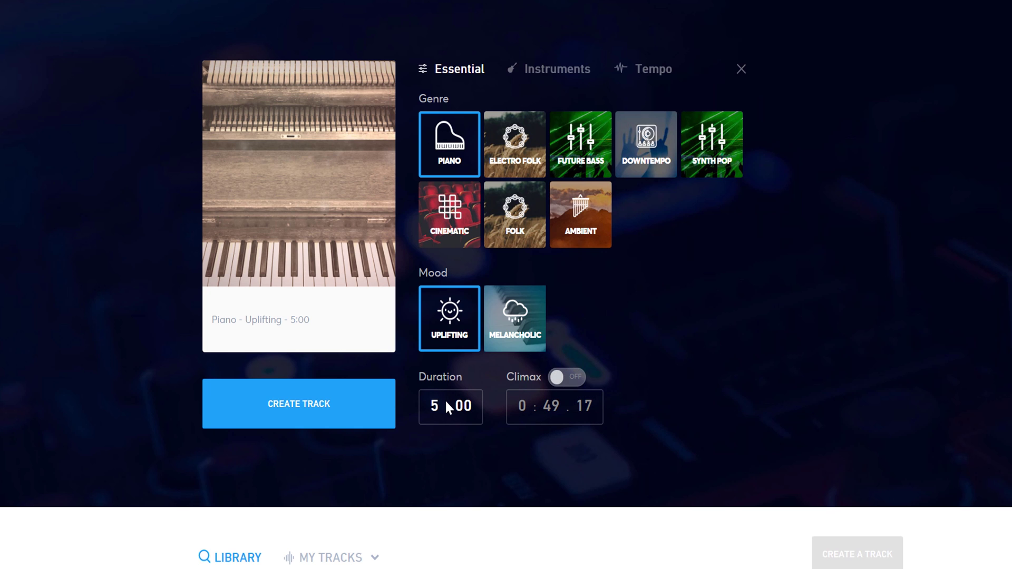
# Compare solo and orchestrated instruments, settling on Solo
pyautogui.click(559, 68)
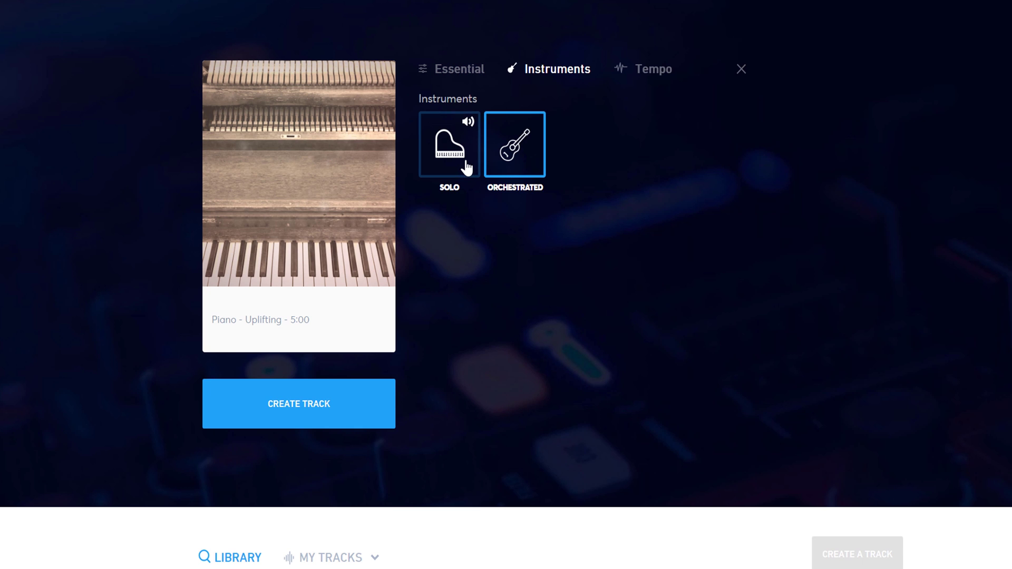
pyautogui.click(448, 156)
pyautogui.click(519, 153)
pyautogui.click(441, 158)
pyautogui.click(504, 158)
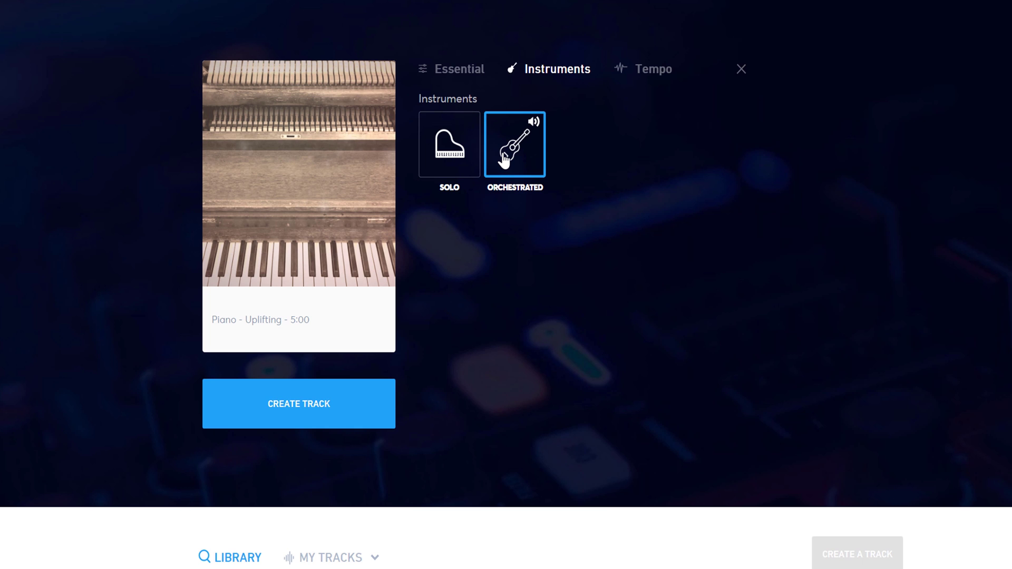
pyautogui.click(448, 153)
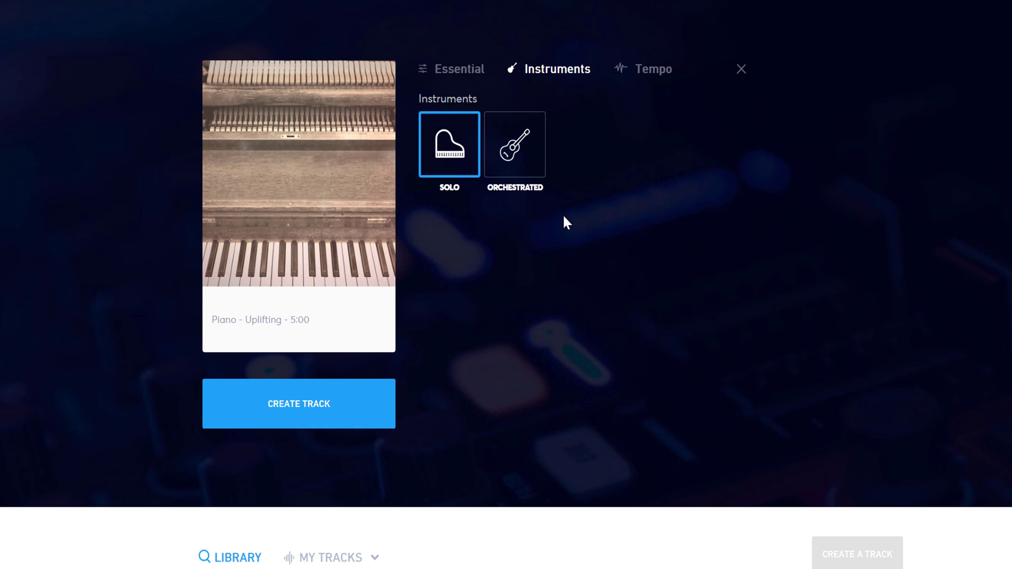
# Try Slow, Medium and Fast tempos, then choose the Exact BPM tempo
pyautogui.click(635, 80)
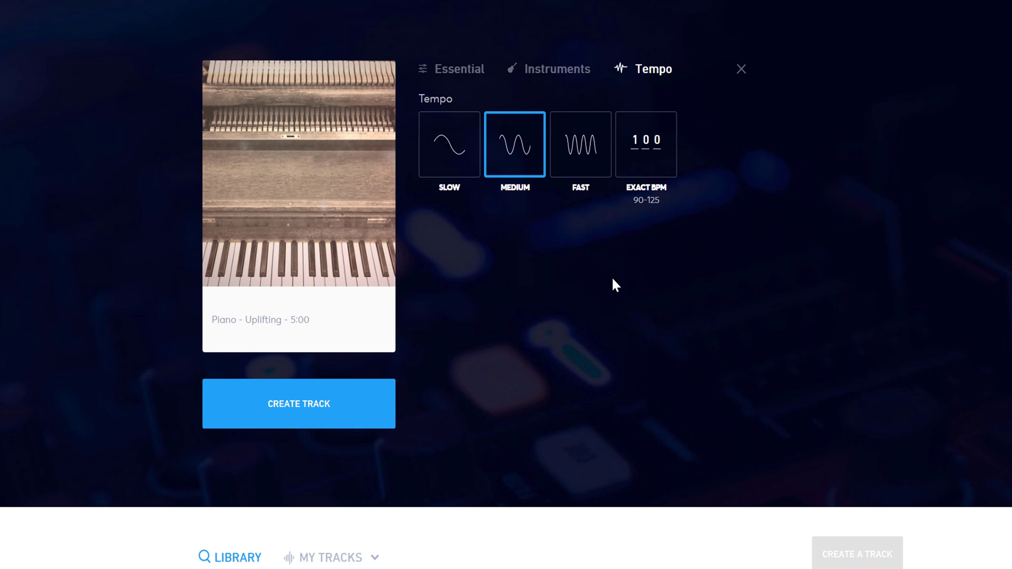
pyautogui.click(425, 165)
pyautogui.click(519, 157)
pyautogui.click(580, 153)
pyautogui.click(647, 158)
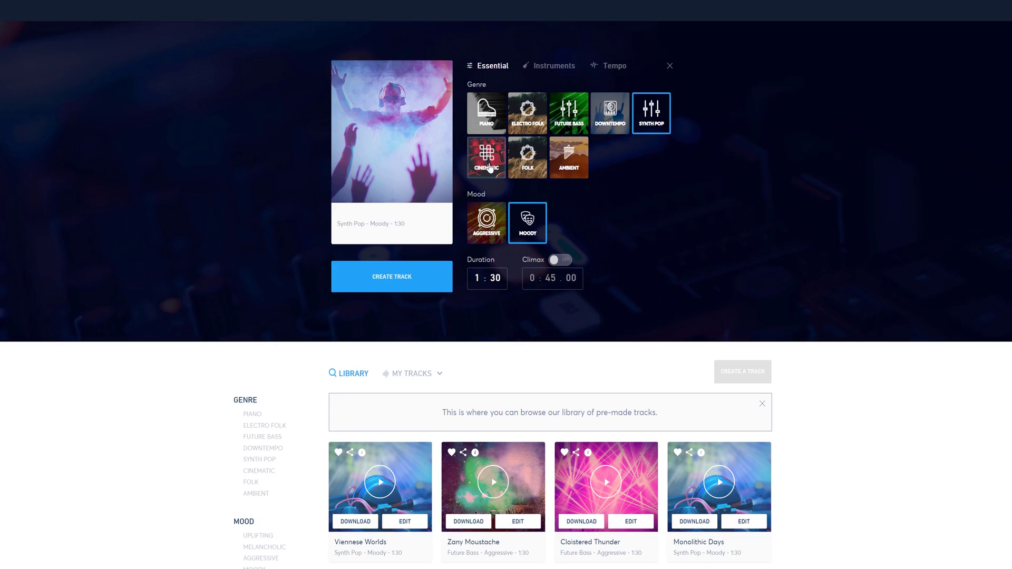
# Generate a slow-tempo Cinematic track with Emotive mood, producing Guerrilla Moustache
pyautogui.click(488, 306)
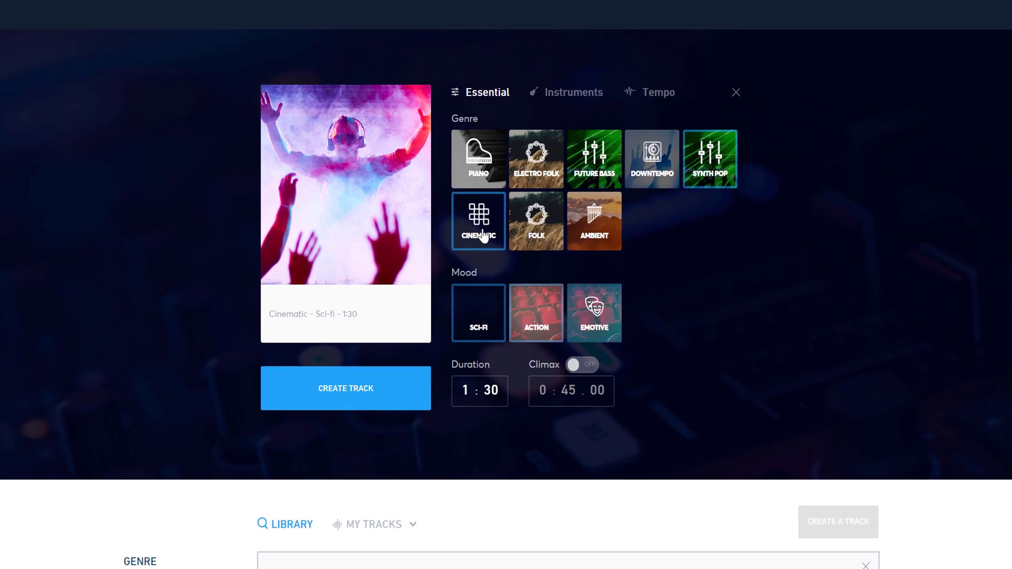
pyautogui.click(546, 348)
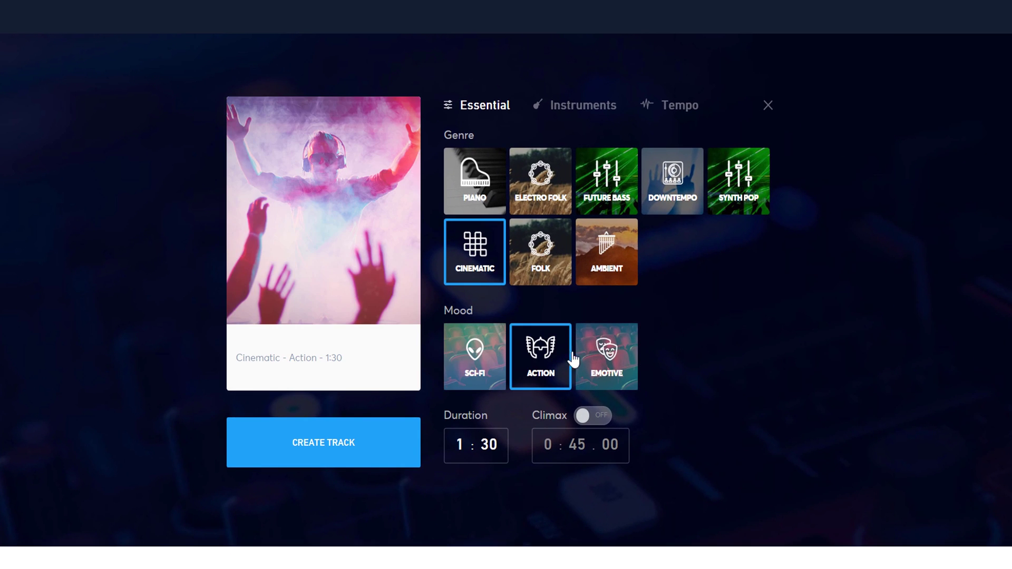
pyautogui.click(602, 361)
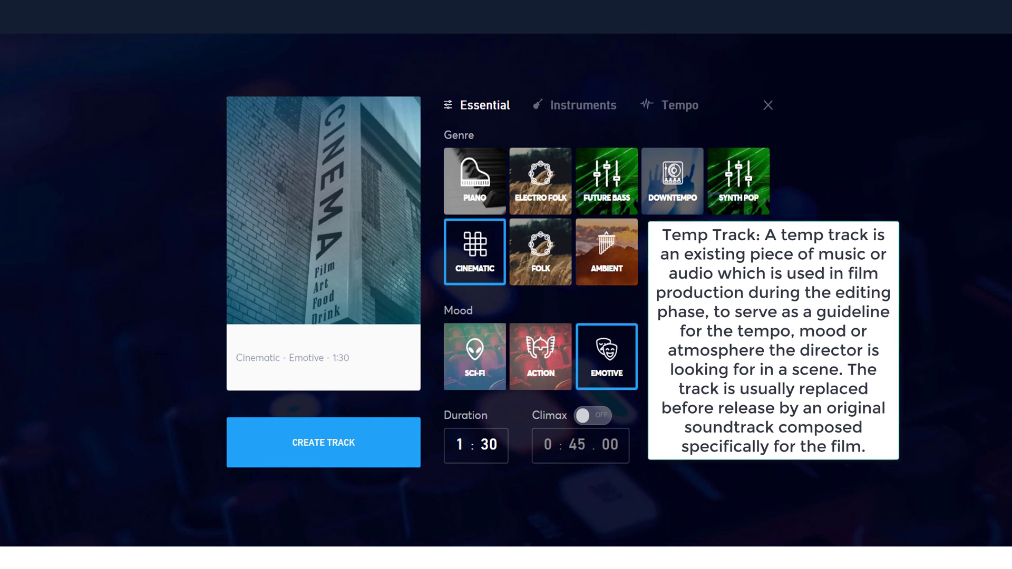
pyautogui.click(580, 113)
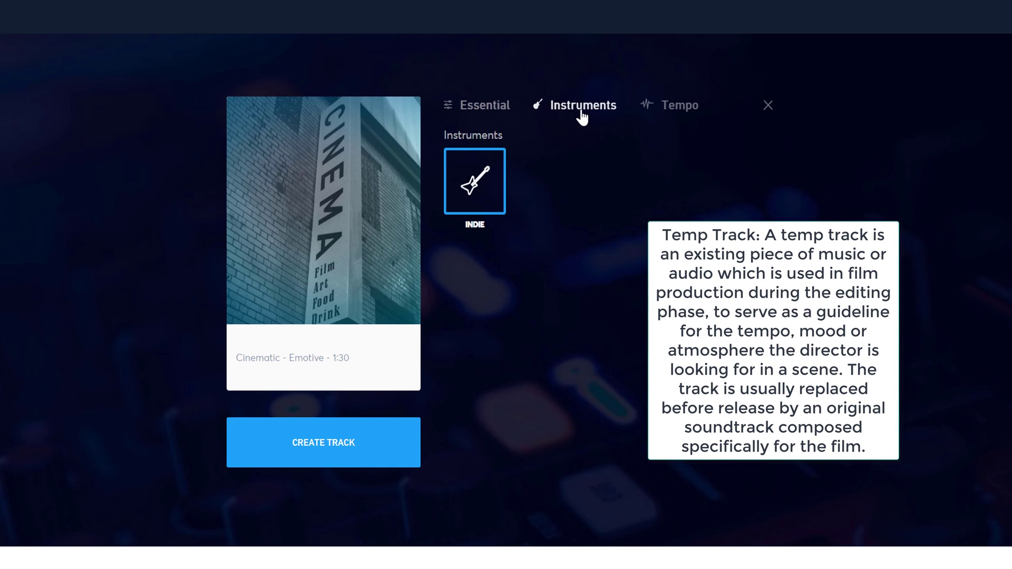
pyautogui.click(666, 108)
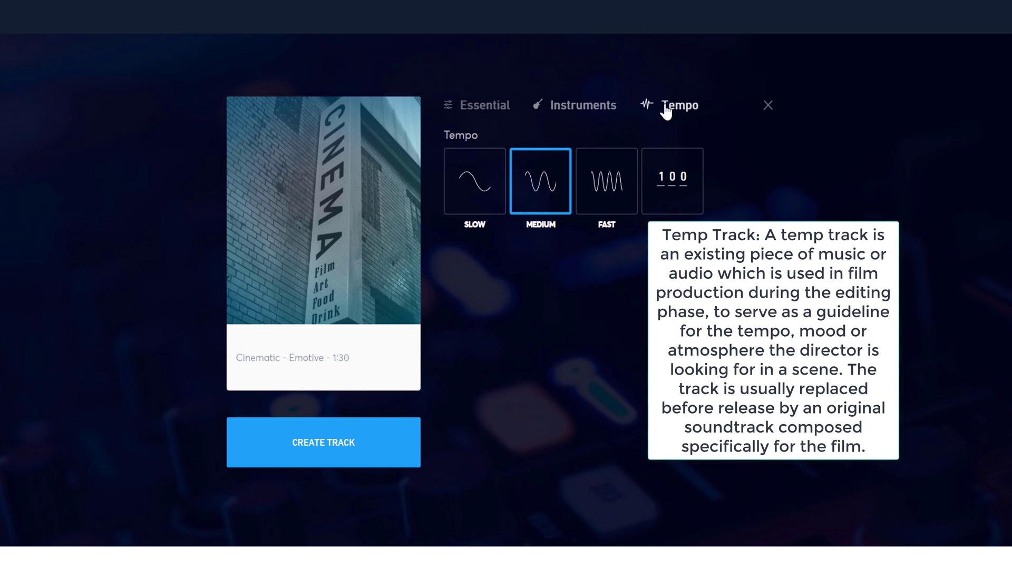
pyautogui.click(491, 203)
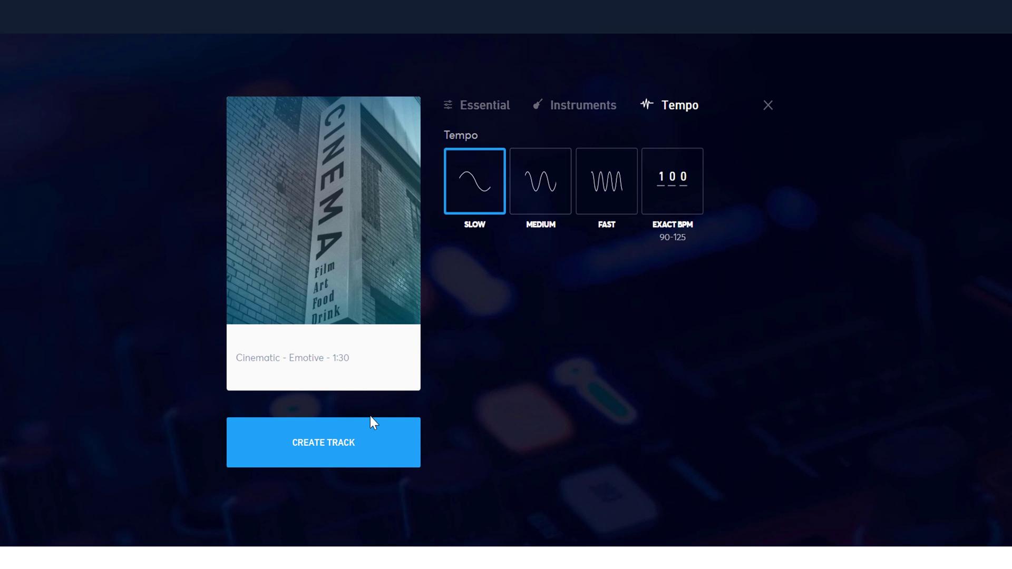
pyautogui.click(373, 454)
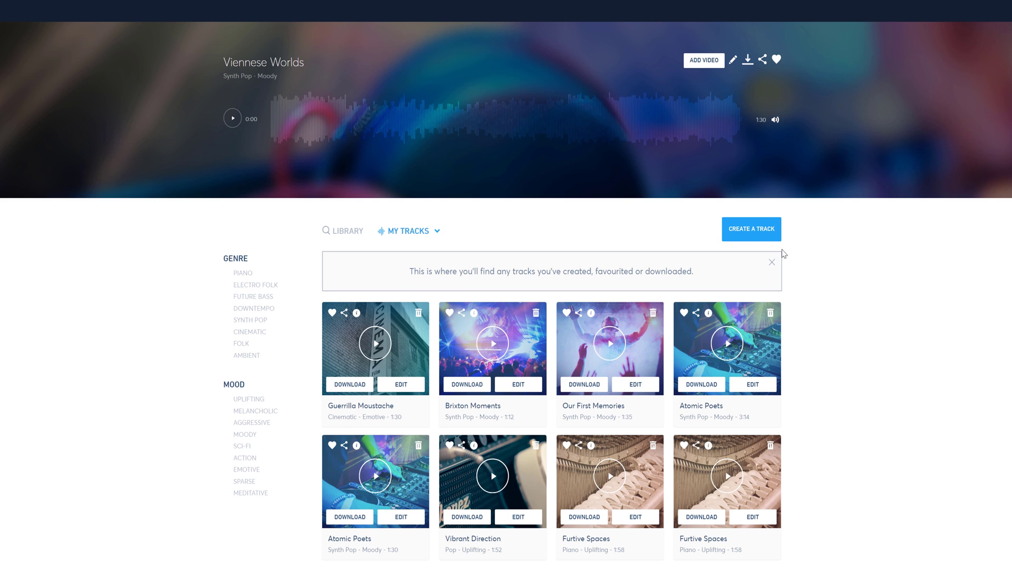
# Start another track with Synth Pop genre and Moody mood
pyautogui.click(767, 236)
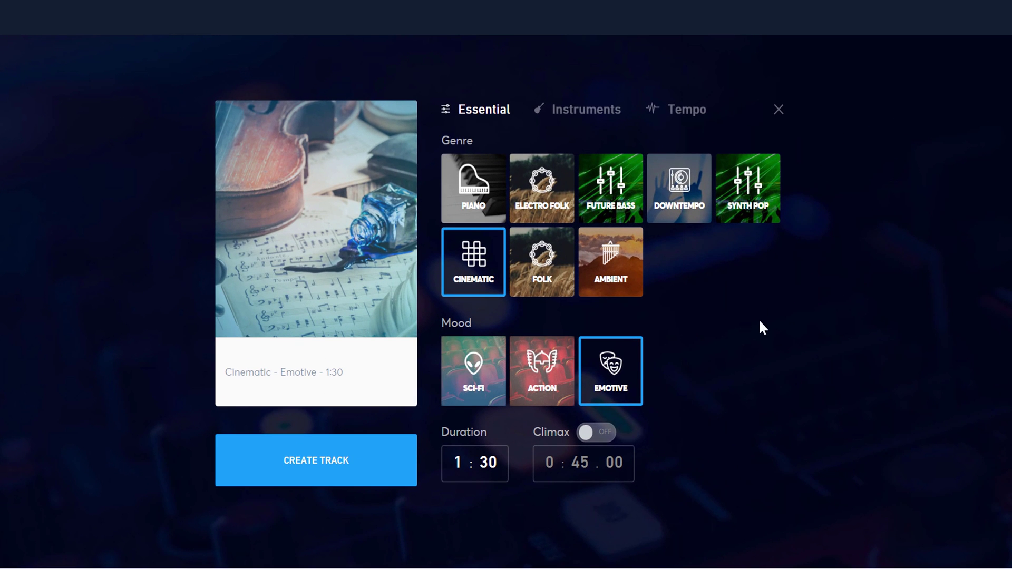
pyautogui.click(765, 212)
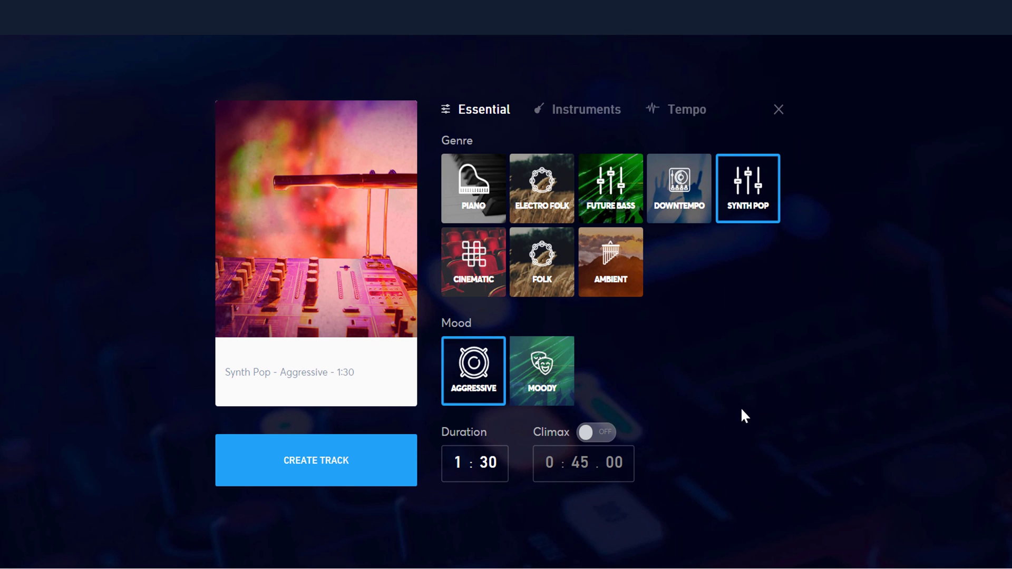
pyautogui.click(549, 381)
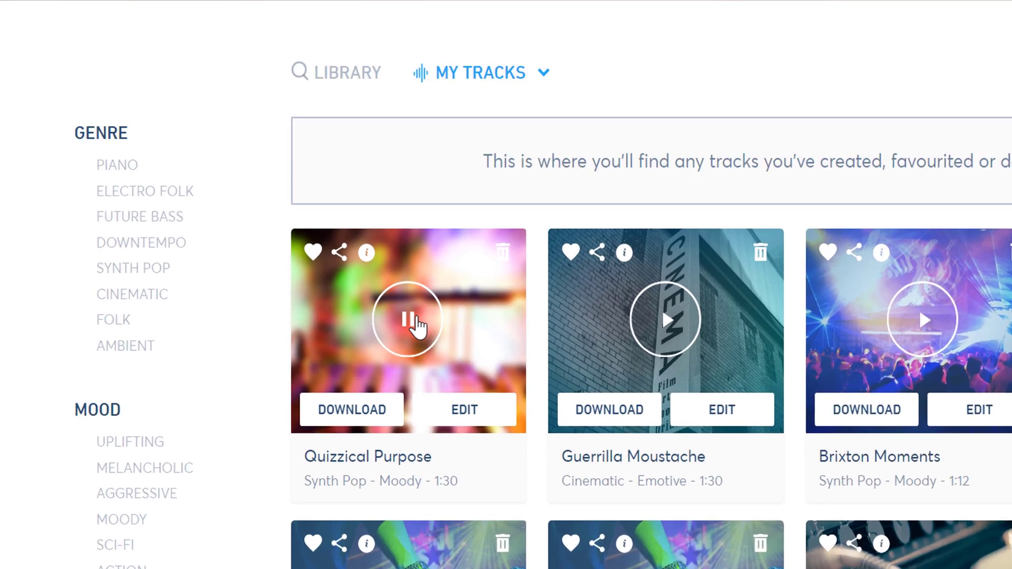
# Change Quizzical Purpose's duration to 5 minutes and save it as a new track
pyautogui.click(372, 363)
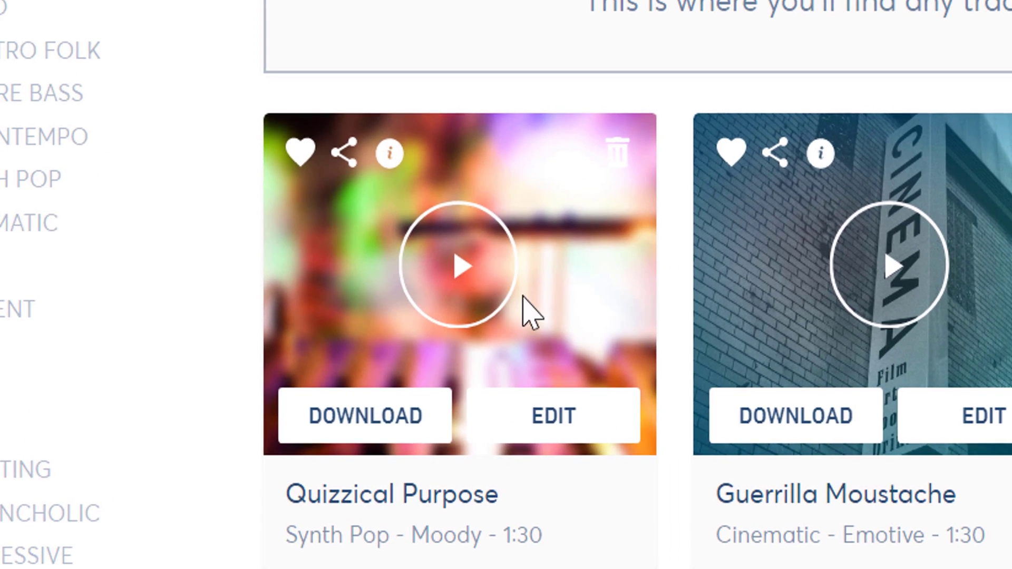
pyautogui.click(560, 423)
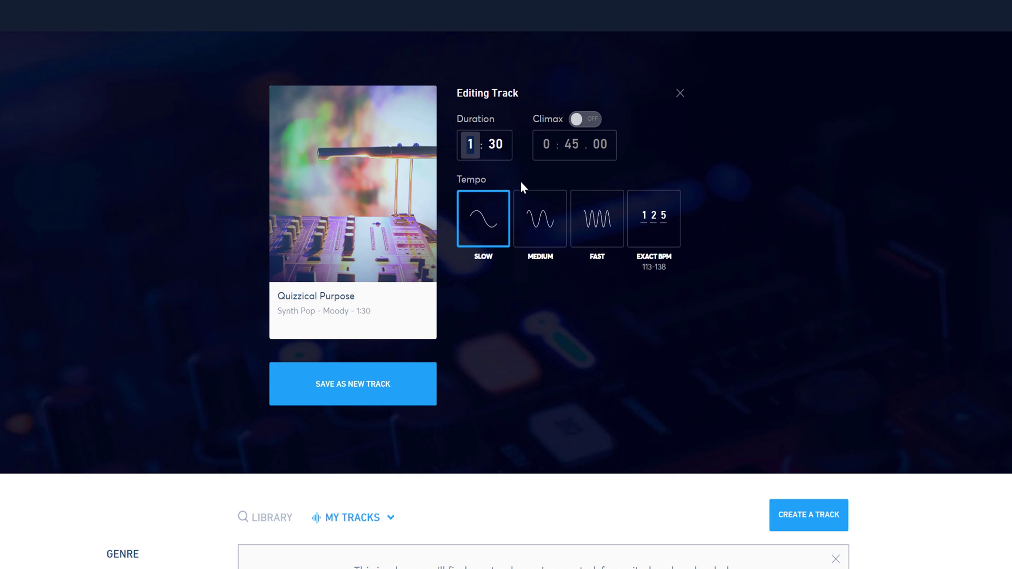
pyautogui.write('5')
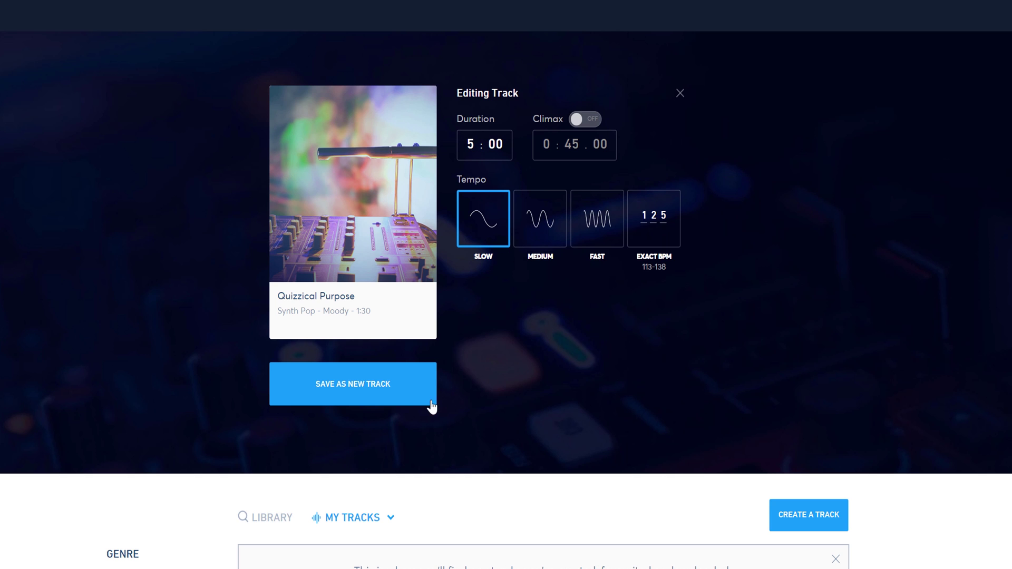
pyautogui.click(380, 391)
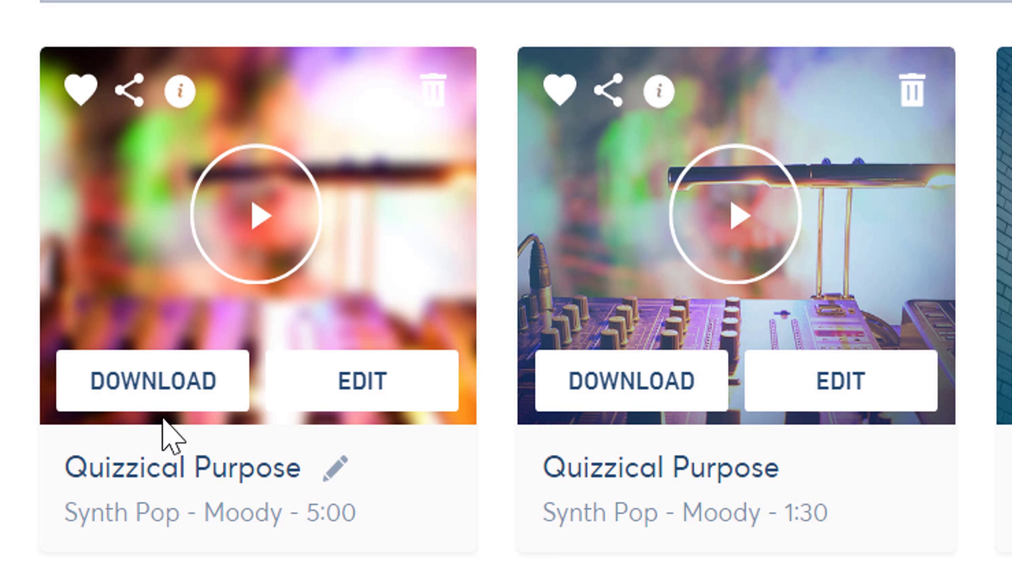
# Download the 5:00 Quizzical Purpose as MP3 free with credit
pyautogui.click(153, 392)
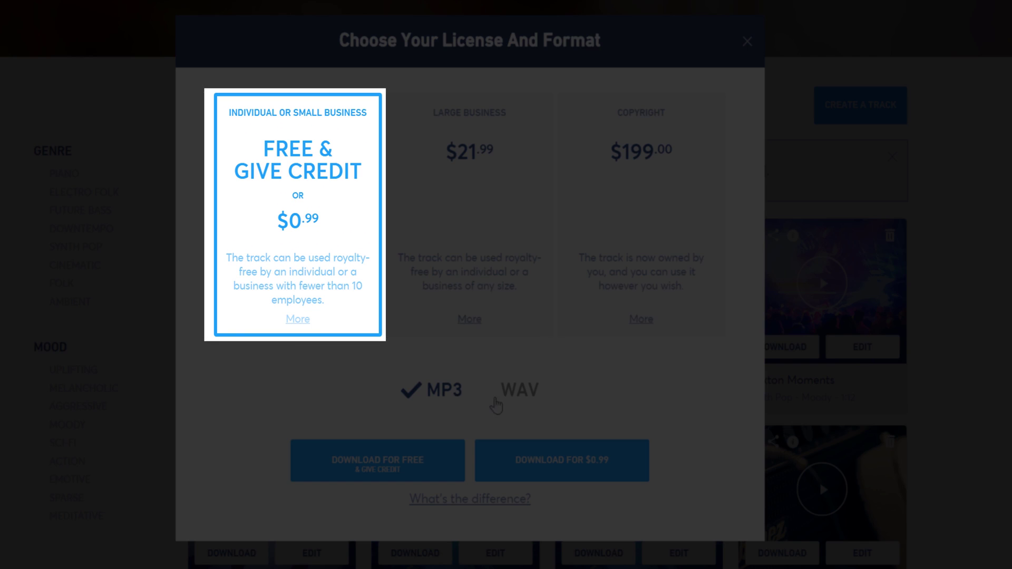
pyautogui.click(496, 405)
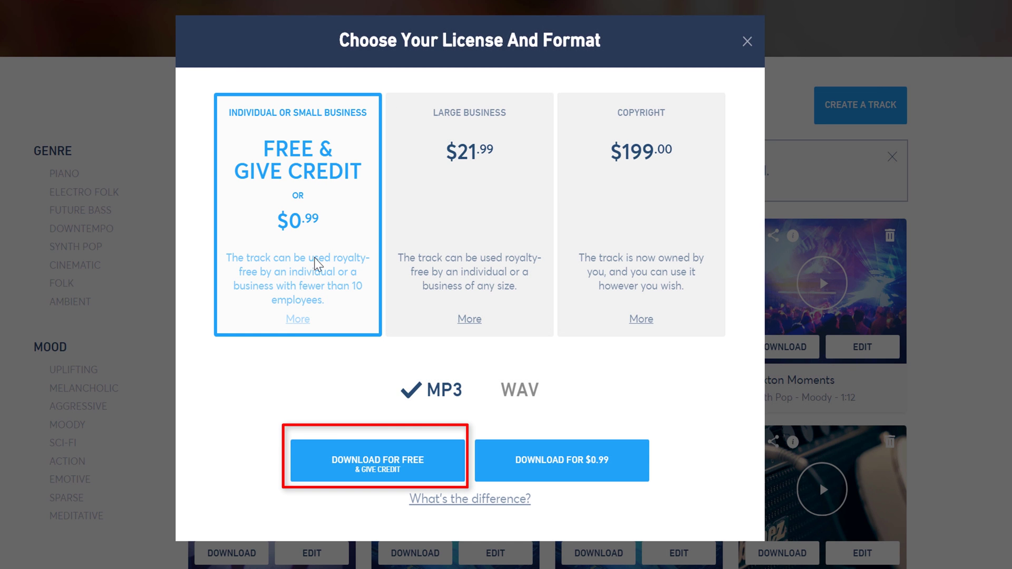
pyautogui.click(385, 468)
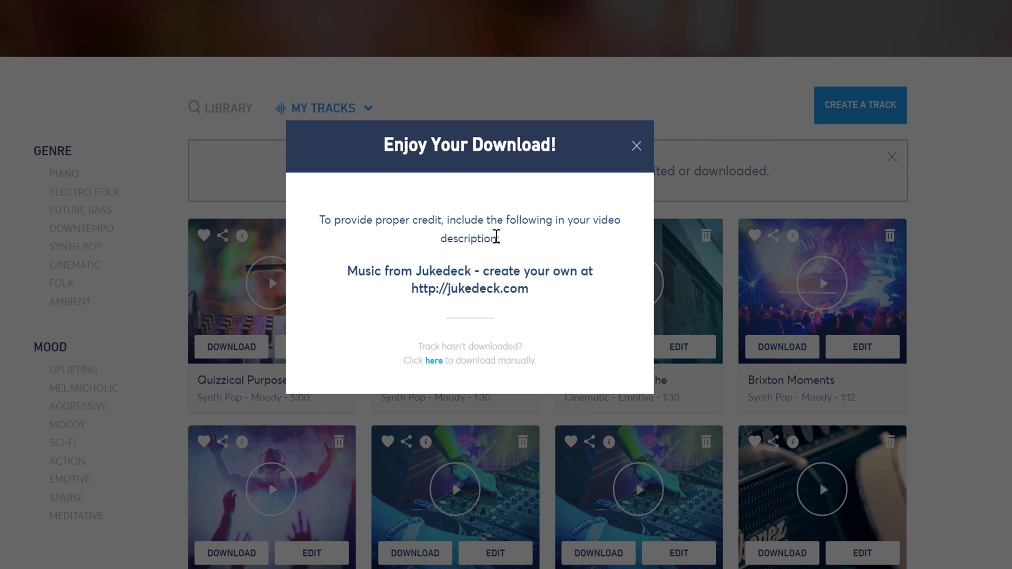